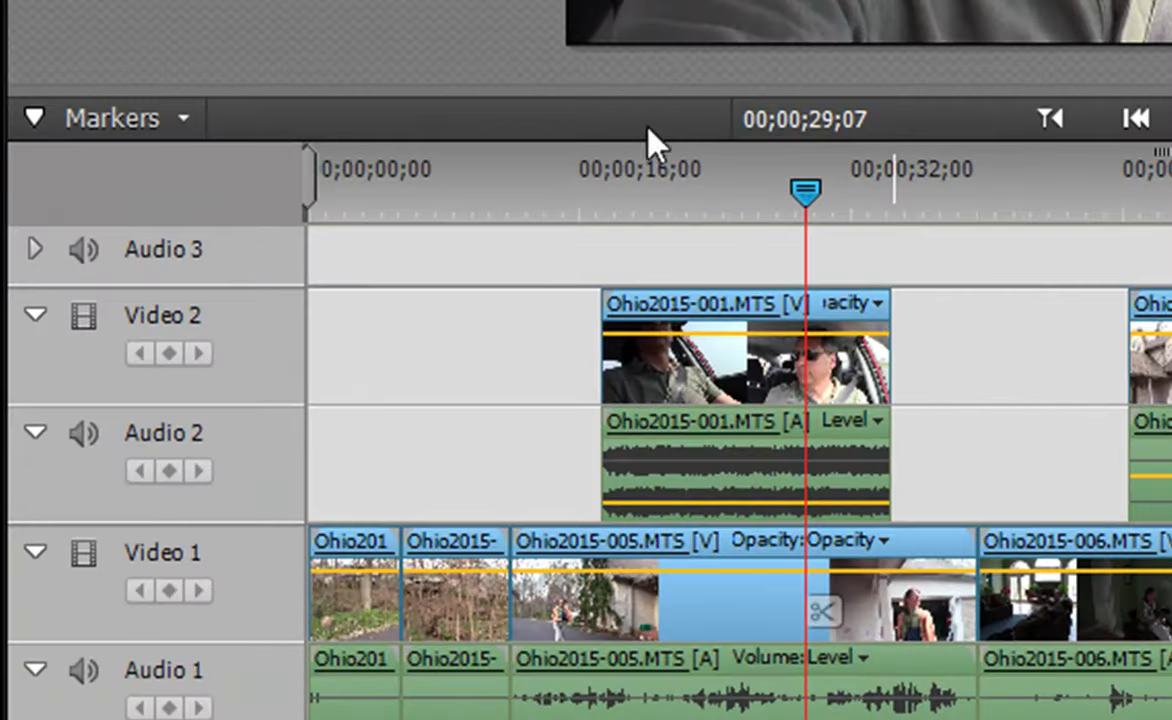
# Step: Place a menu marker at 00;00;00;00 using Markers > Menu Marker > Set Menu Marker
pyautogui.moveTo(800, 190); pyautogui.dragTo(311, 222)
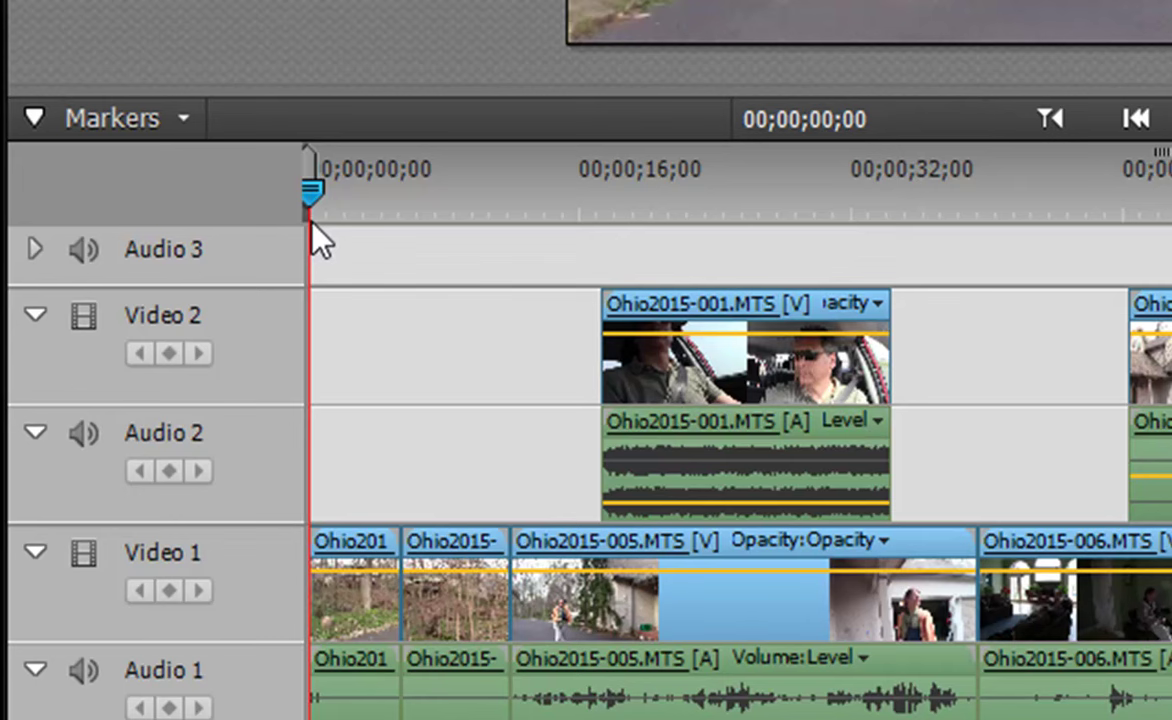
pyautogui.click(185, 125)
pyautogui.moveTo(196, 172)
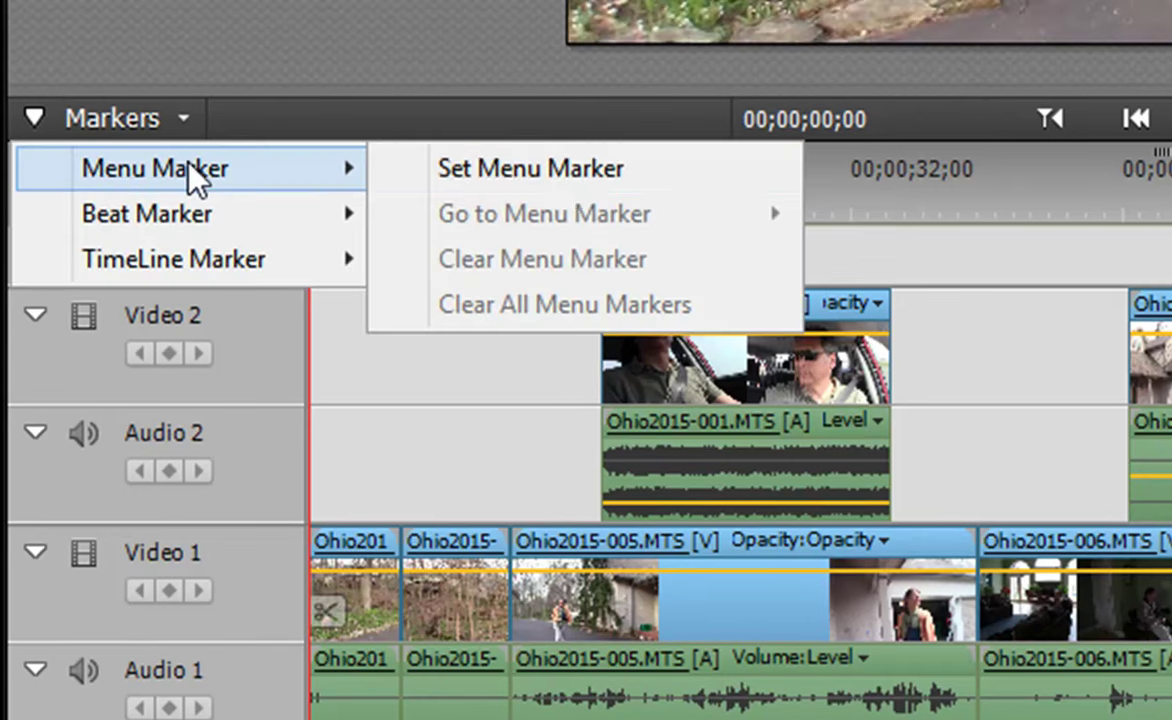
pyautogui.click(565, 170)
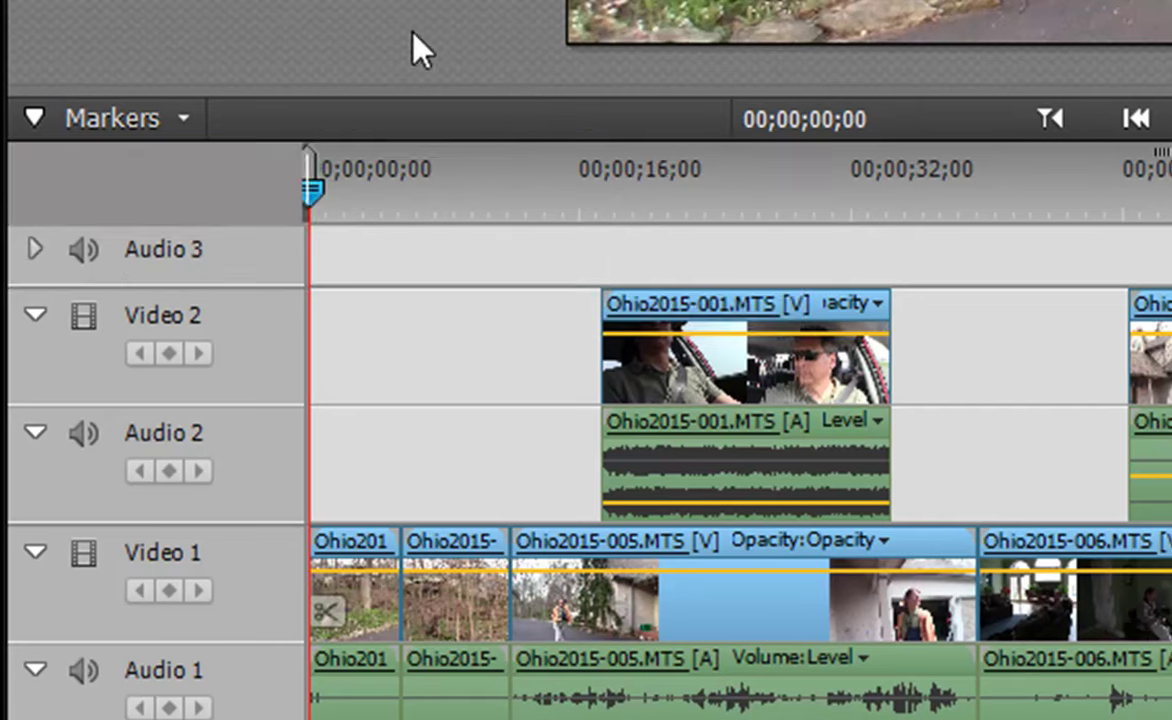
pyautogui.rightClick(307, 203)
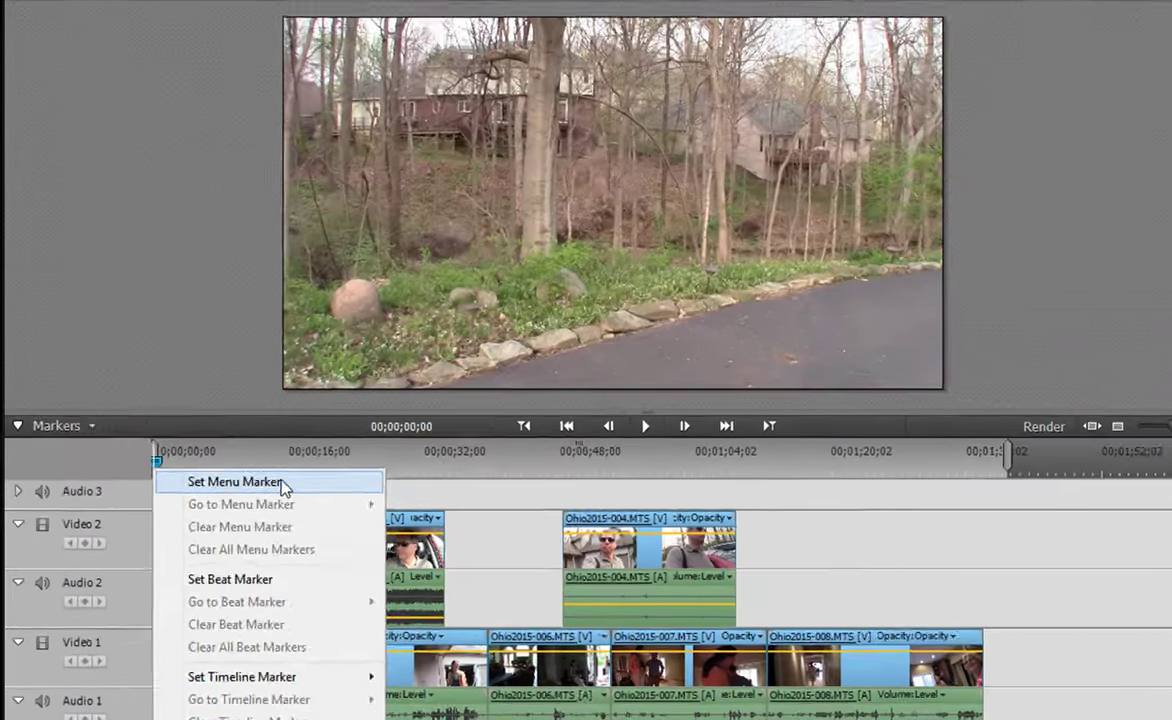
# Step: Keep the start marker a Scene Marker and name it 'Driving to Ohio'
pyautogui.click(545, 235)
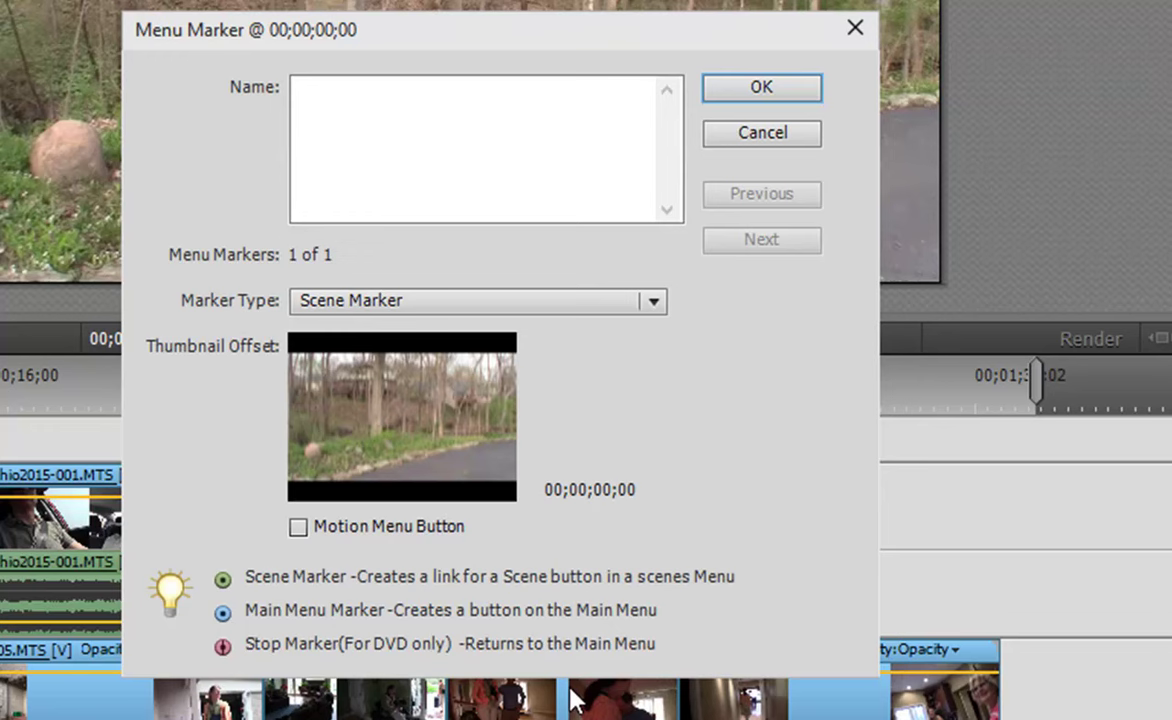
pyautogui.click(653, 301)
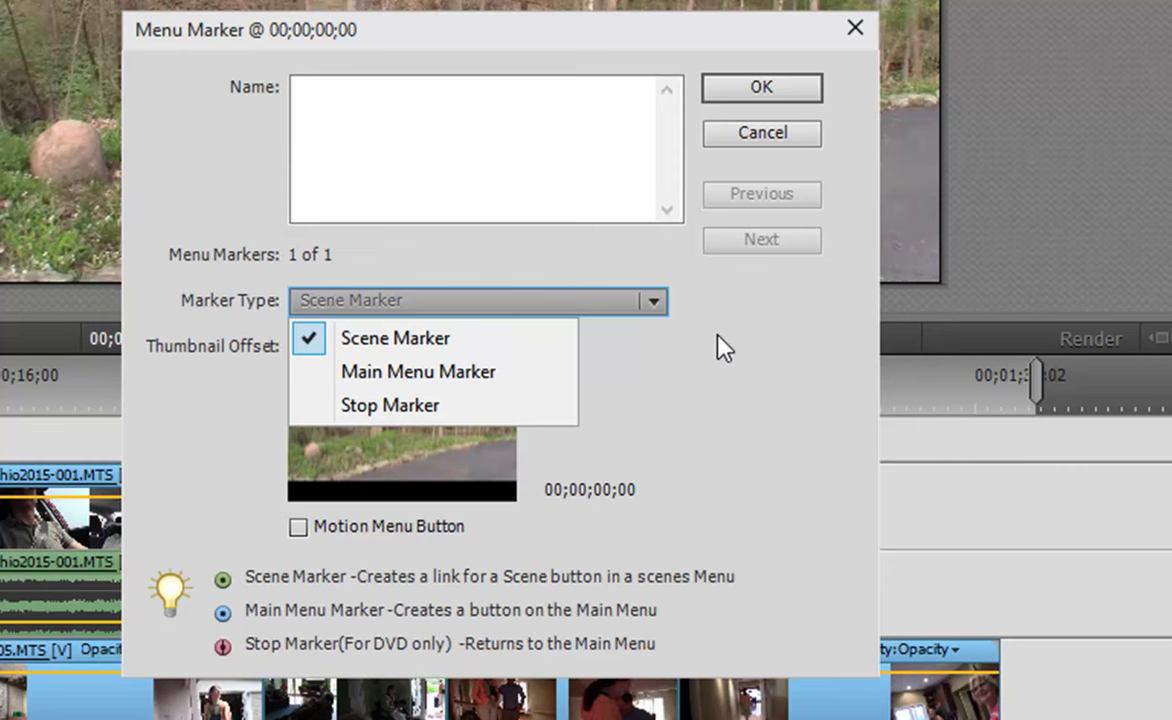
pyautogui.click(450, 340)
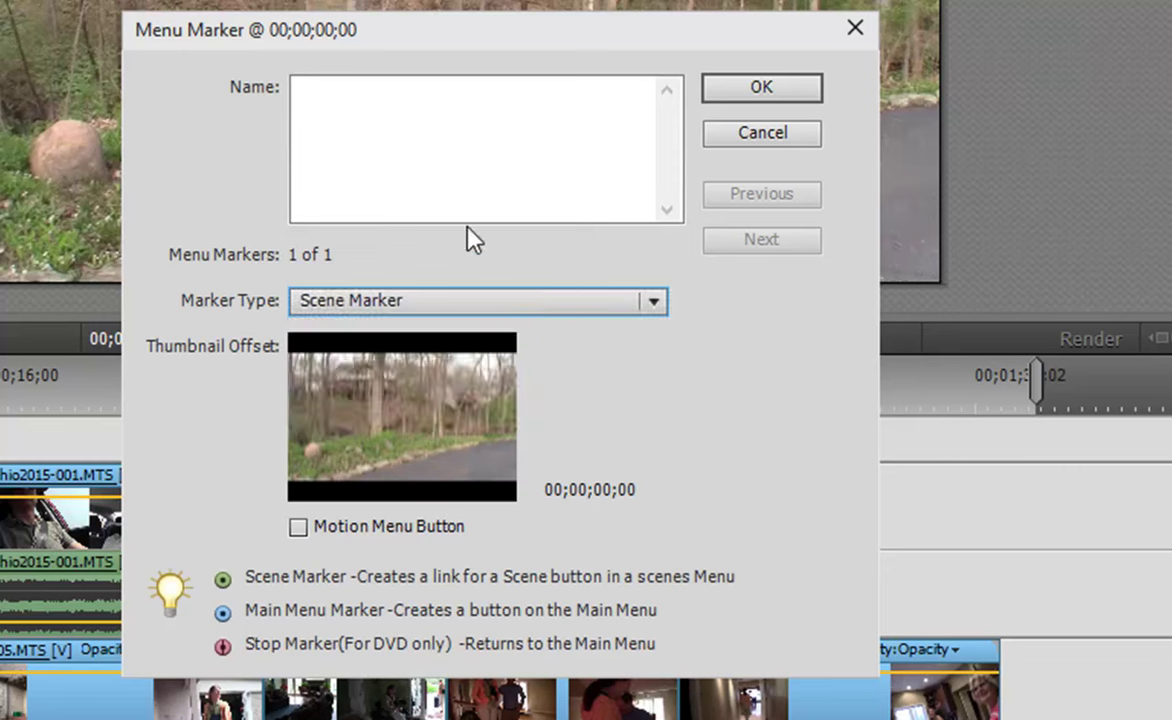
pyautogui.click(318, 120)
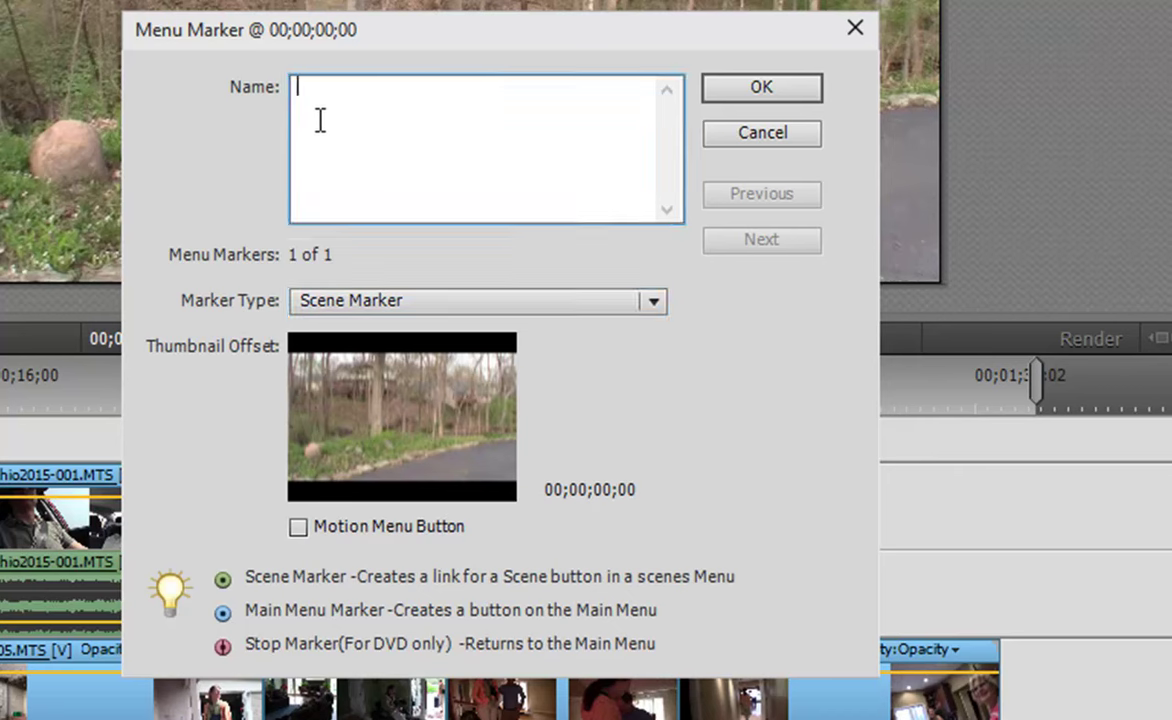
pyautogui.write('Driving to Ohio')
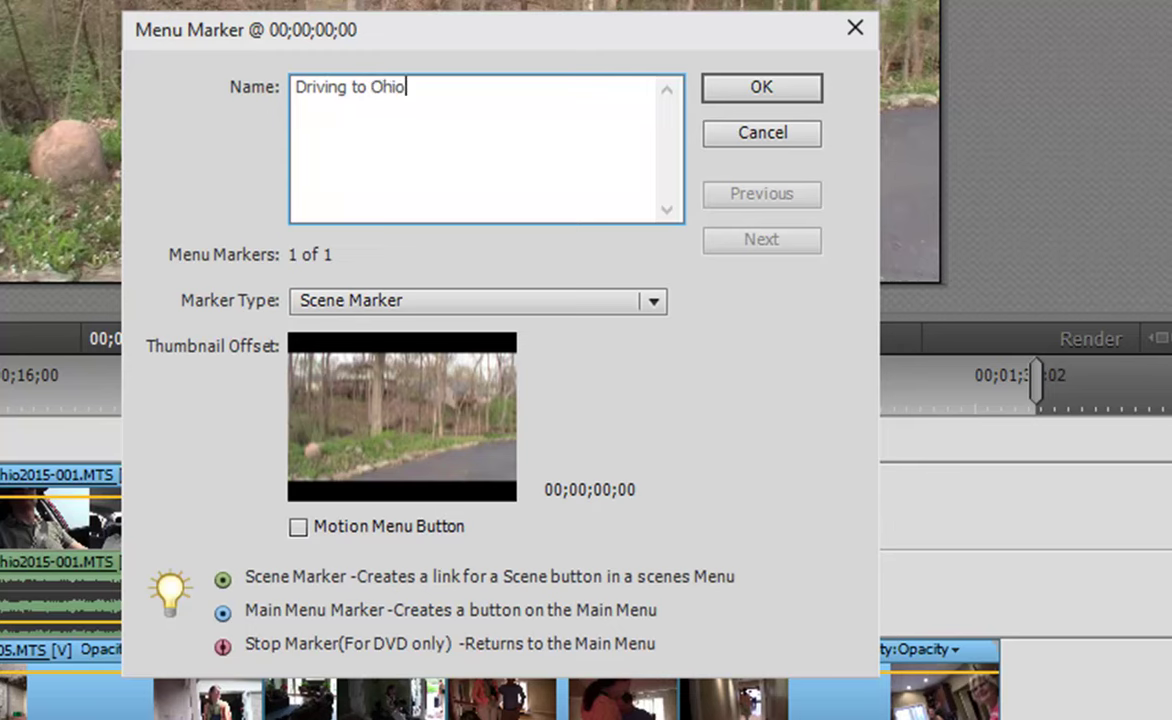
pyautogui.click(778, 88)
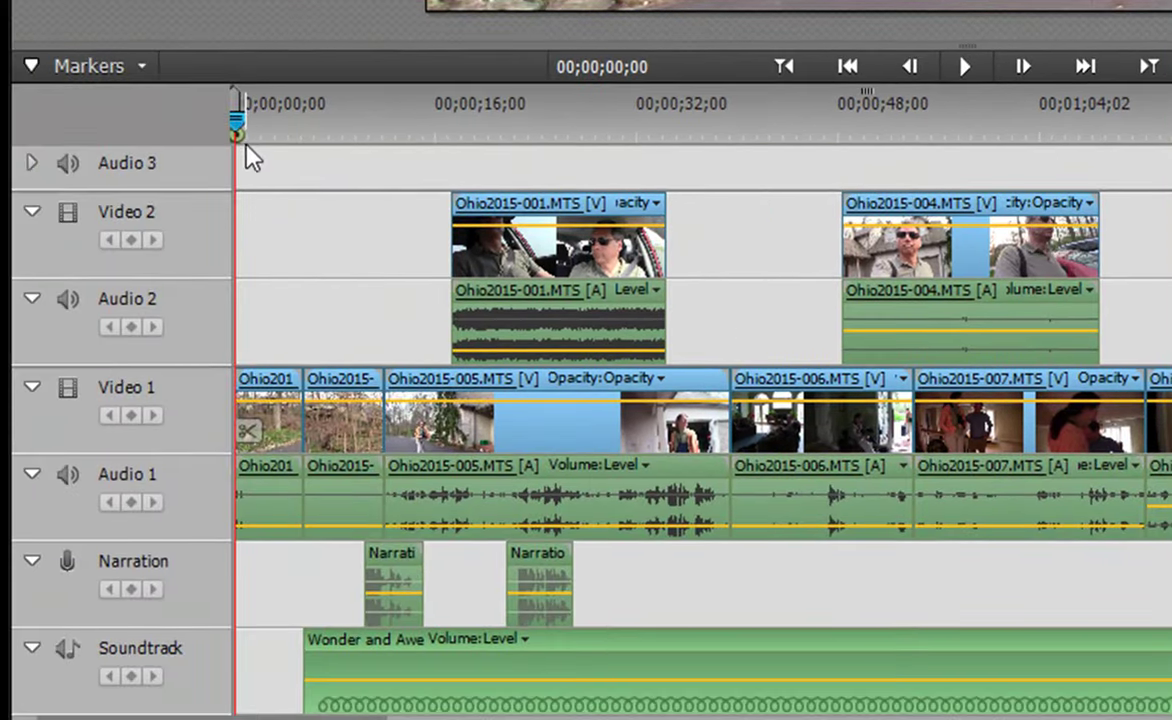
# Step: Move the playhead to 00;00;16;29 and reopen the Driving to Ohio marker for review
pyautogui.moveTo(237, 122)
pyautogui.mouseDown()
pyautogui.moveTo(333, 142)
pyautogui.moveTo(446, 122)
pyautogui.mouseUp()
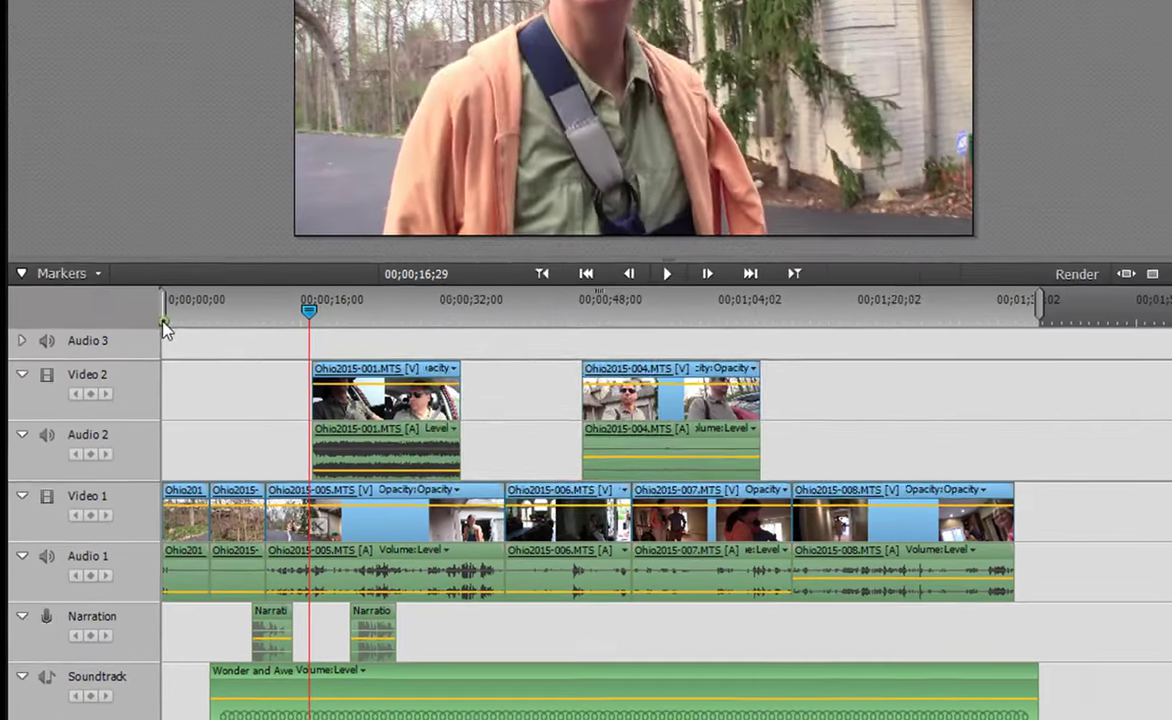
pyautogui.doubleClick(164, 324)
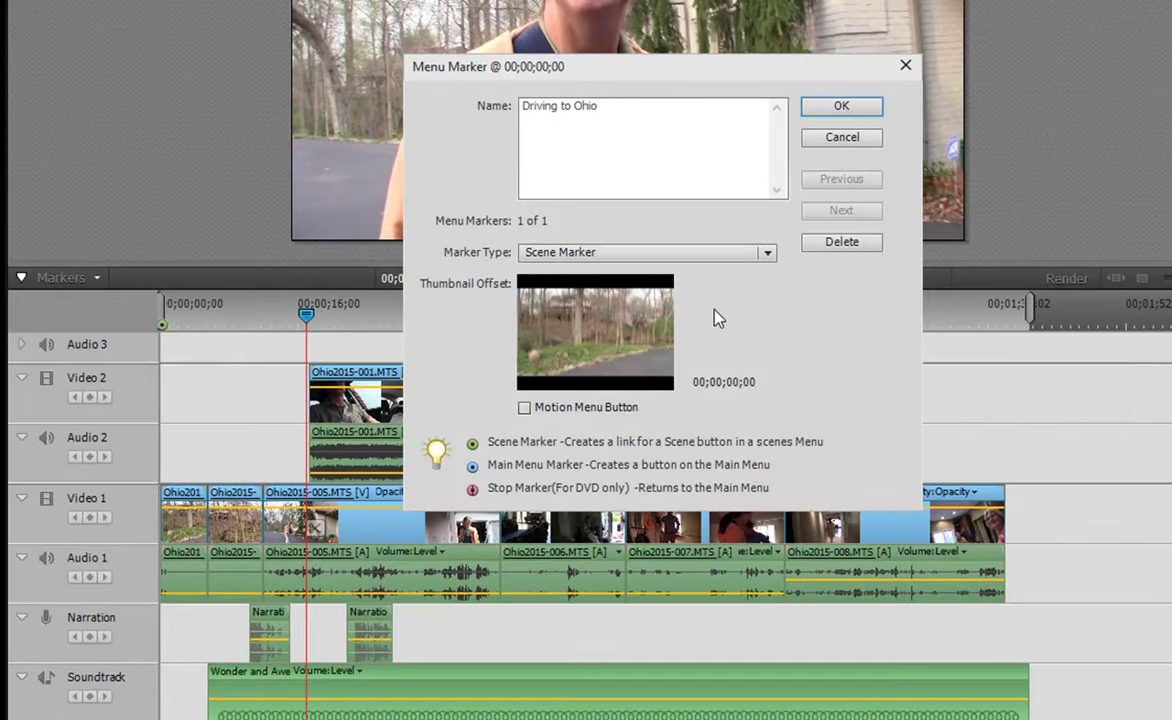
# Step: Add a scene marker at 00;00;16;29, naming it with a person's first name
pyautogui.click(841, 106)
pyautogui.rightClick(311, 318)
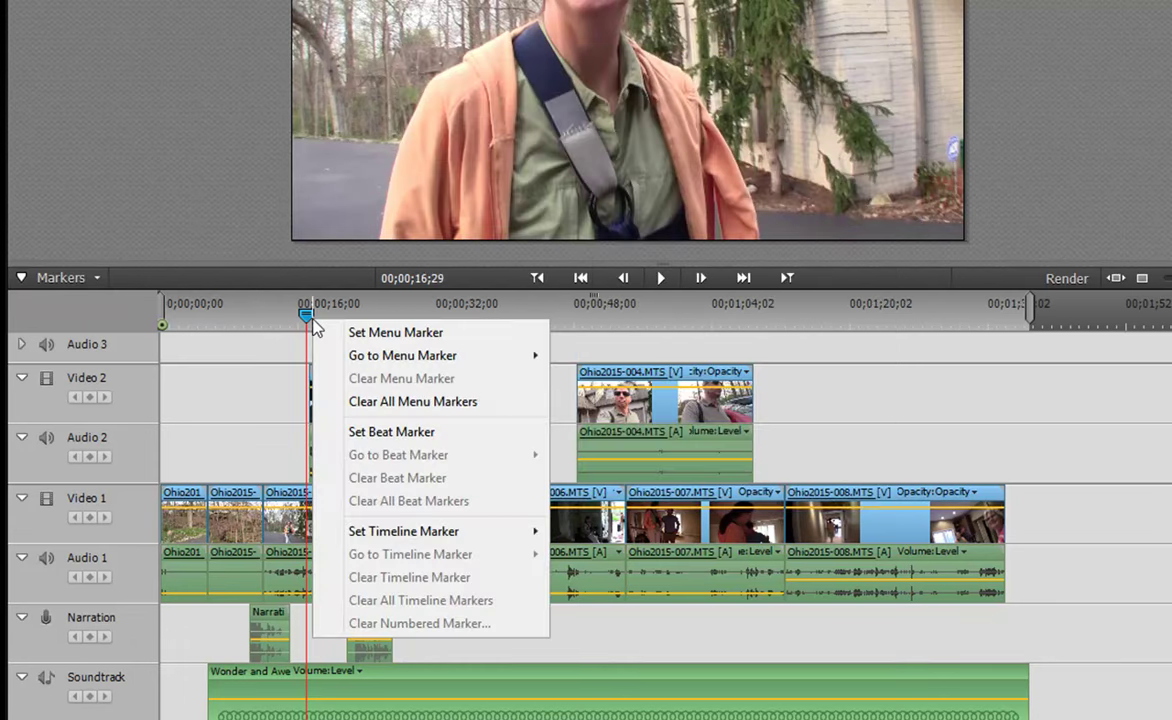
pyautogui.click(389, 334)
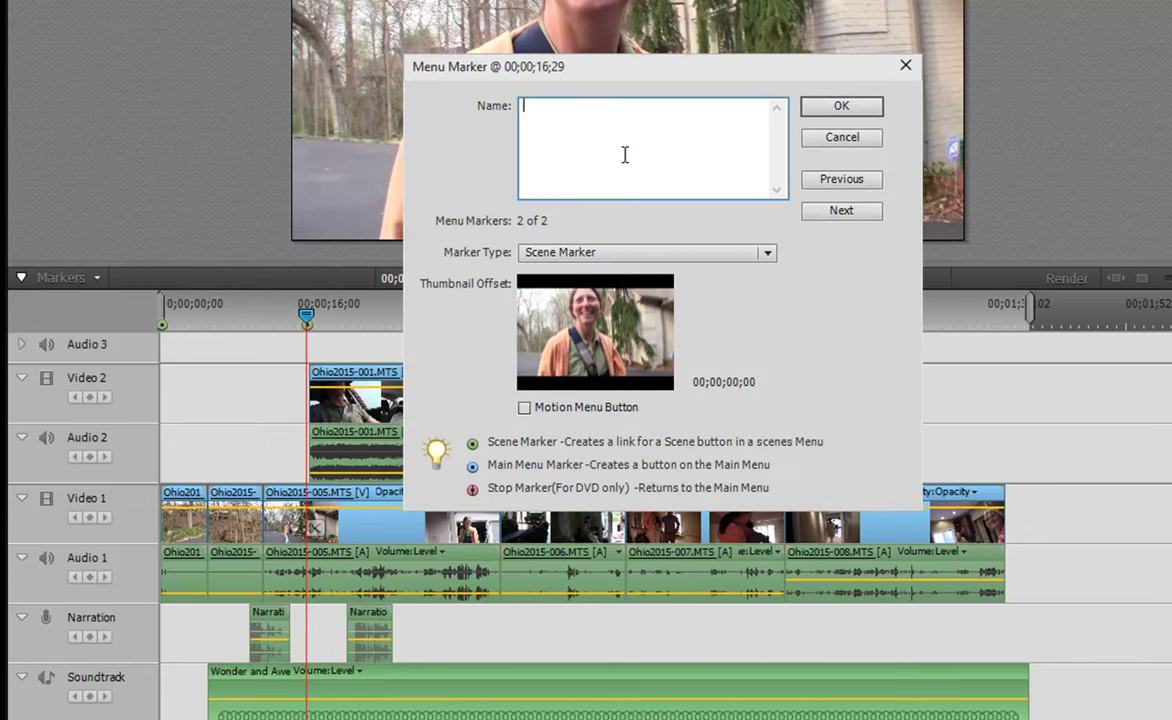
pyautogui.write('Janet')
pyautogui.click(848, 106)
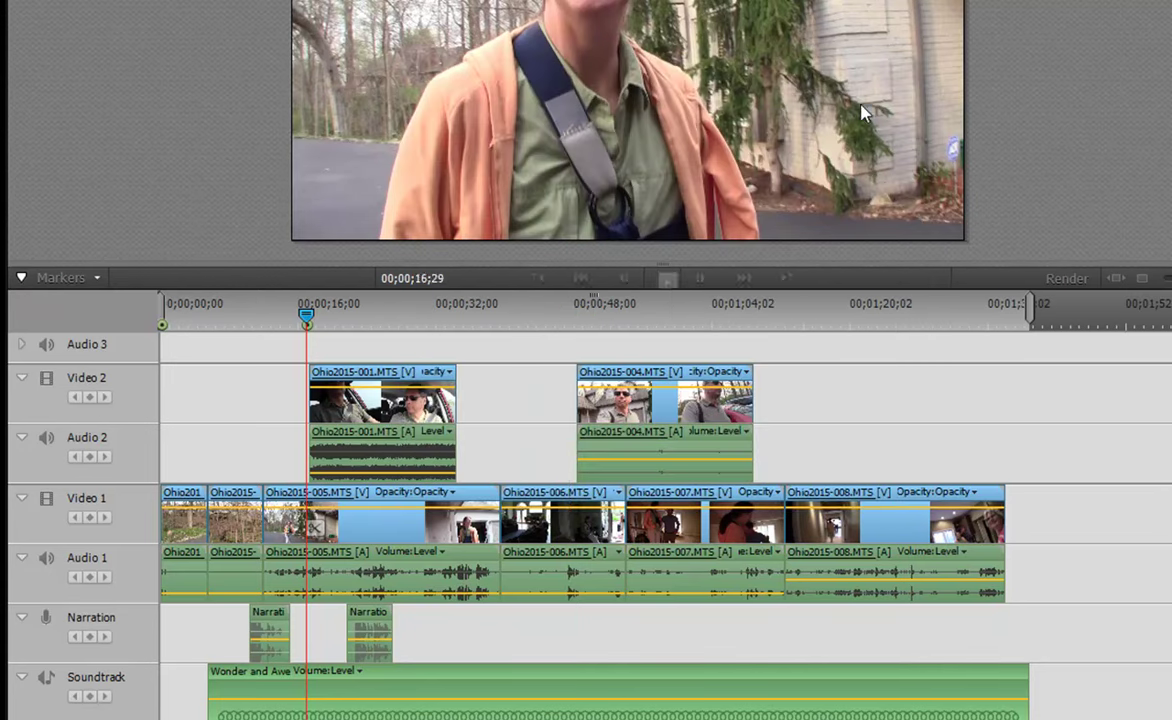
# Step: Add a scene marker at 00;00;48;08 named after someone's house
pyautogui.click(573, 314)
pyautogui.moveTo(573, 314); pyautogui.dragTo(582, 320)
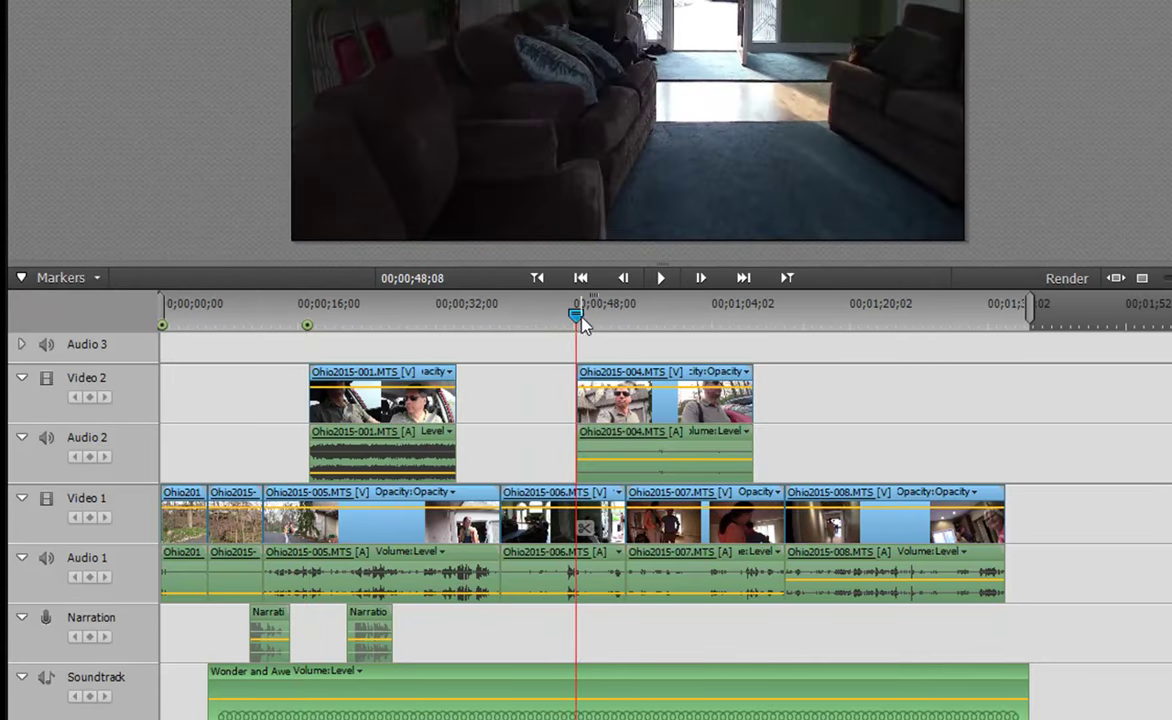
pyautogui.rightClick(582, 318)
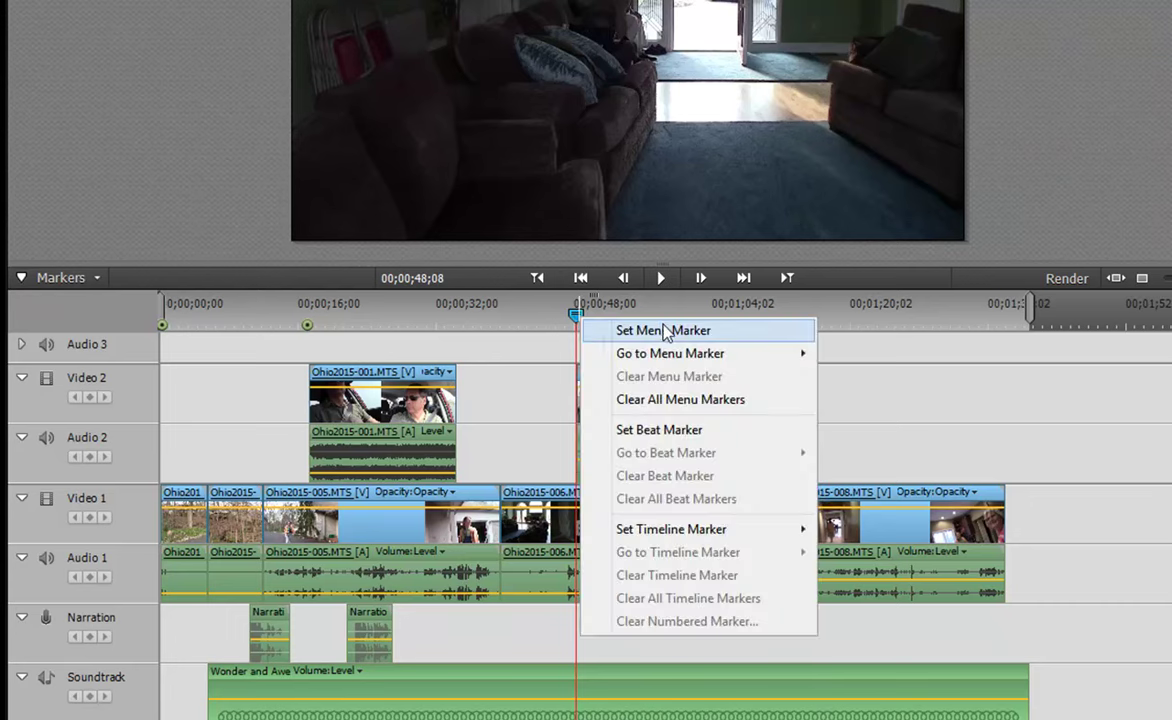
pyautogui.click(599, 331)
pyautogui.write("Sean's House")
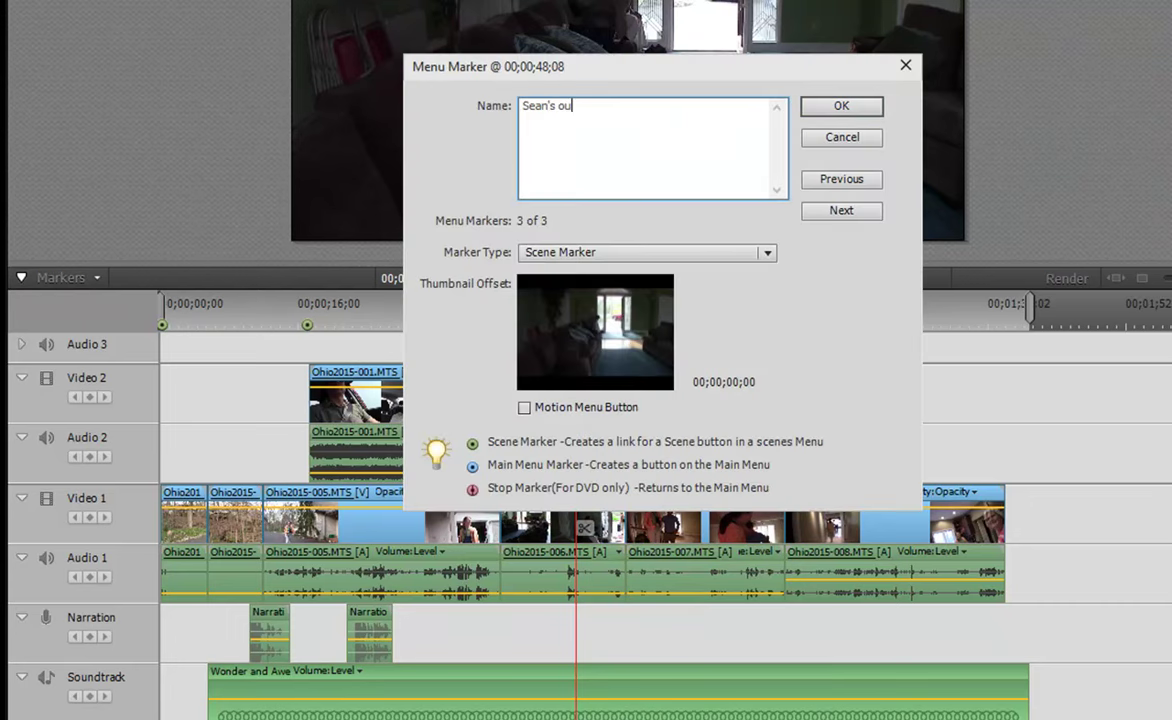
pyautogui.click(843, 107)
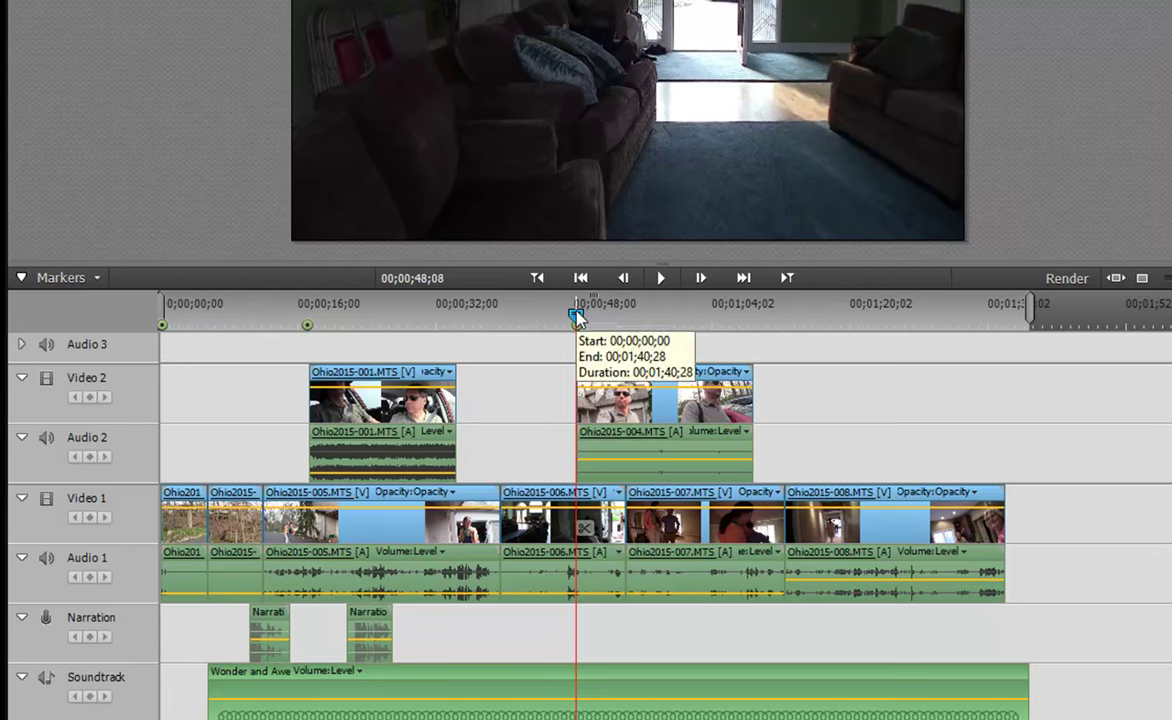
# Step: Add a Main Menu Marker named 'The House Tour' at 00;01;12;07
pyautogui.moveTo(577, 317); pyautogui.dragTo(787, 352)
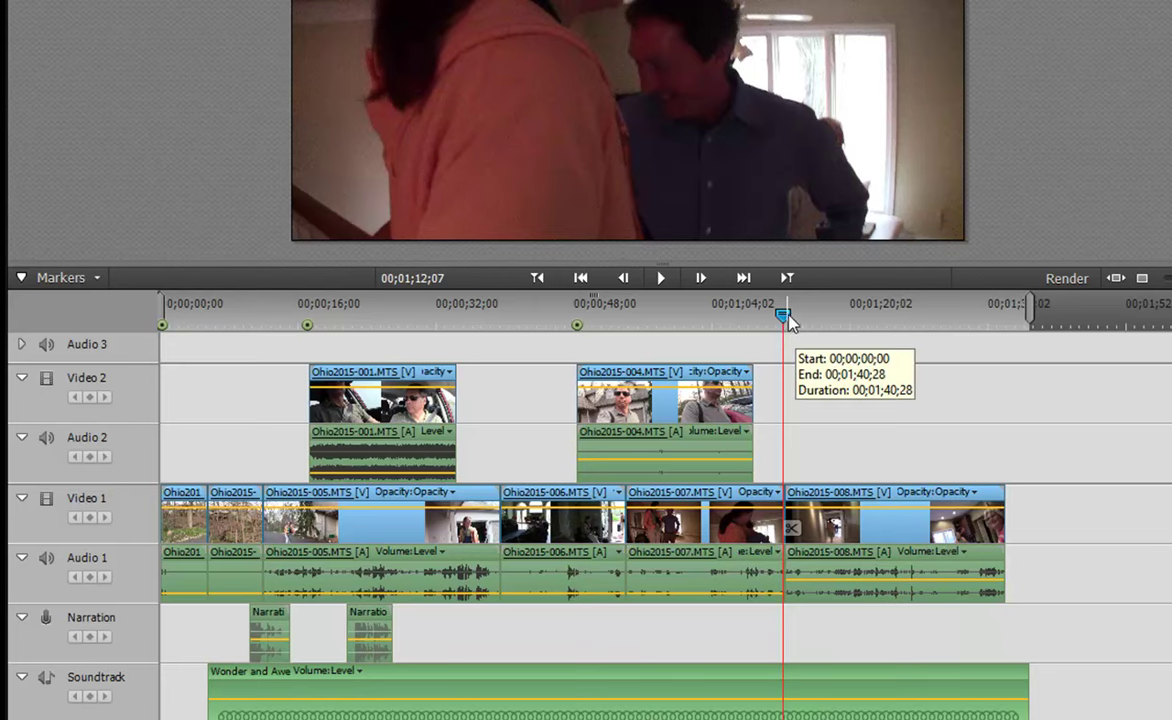
pyautogui.rightClick(785, 316)
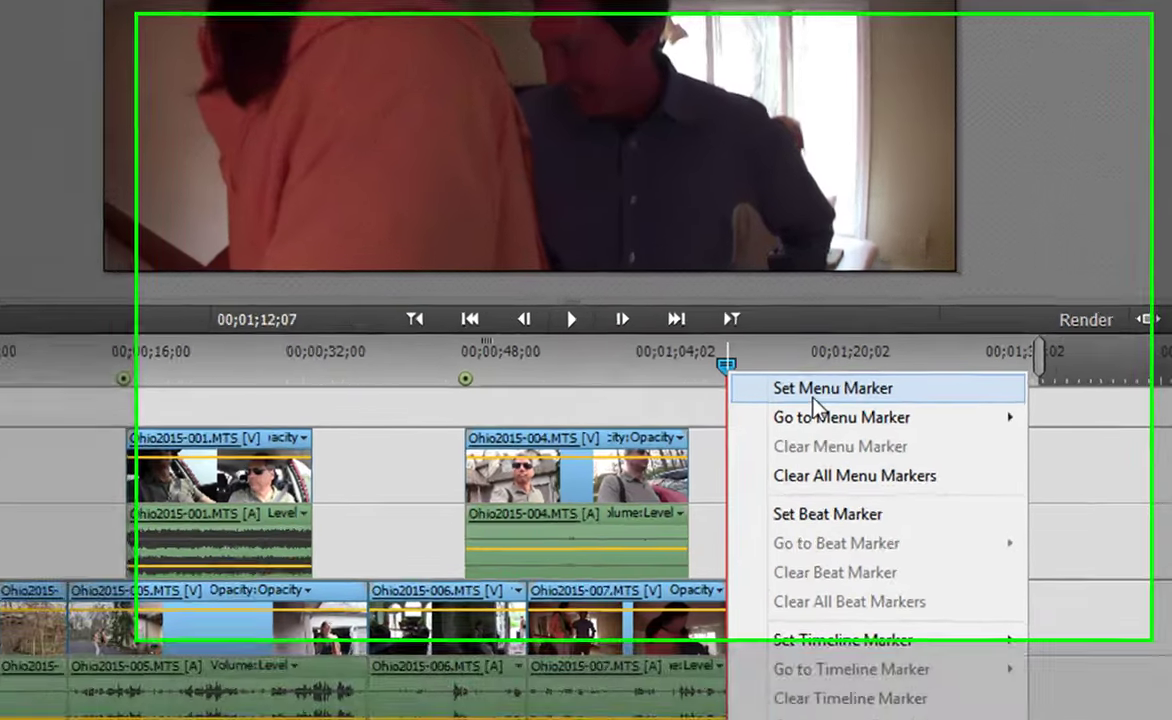
pyautogui.click(814, 392)
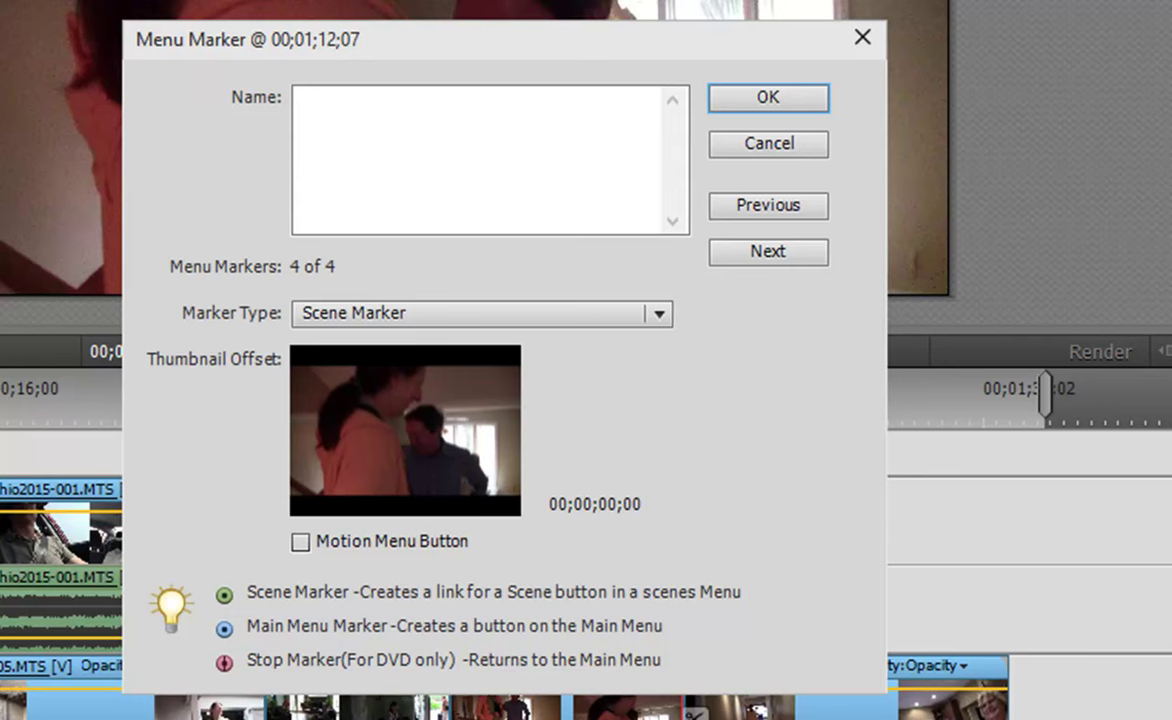
pyautogui.click(657, 316)
pyautogui.click(527, 386)
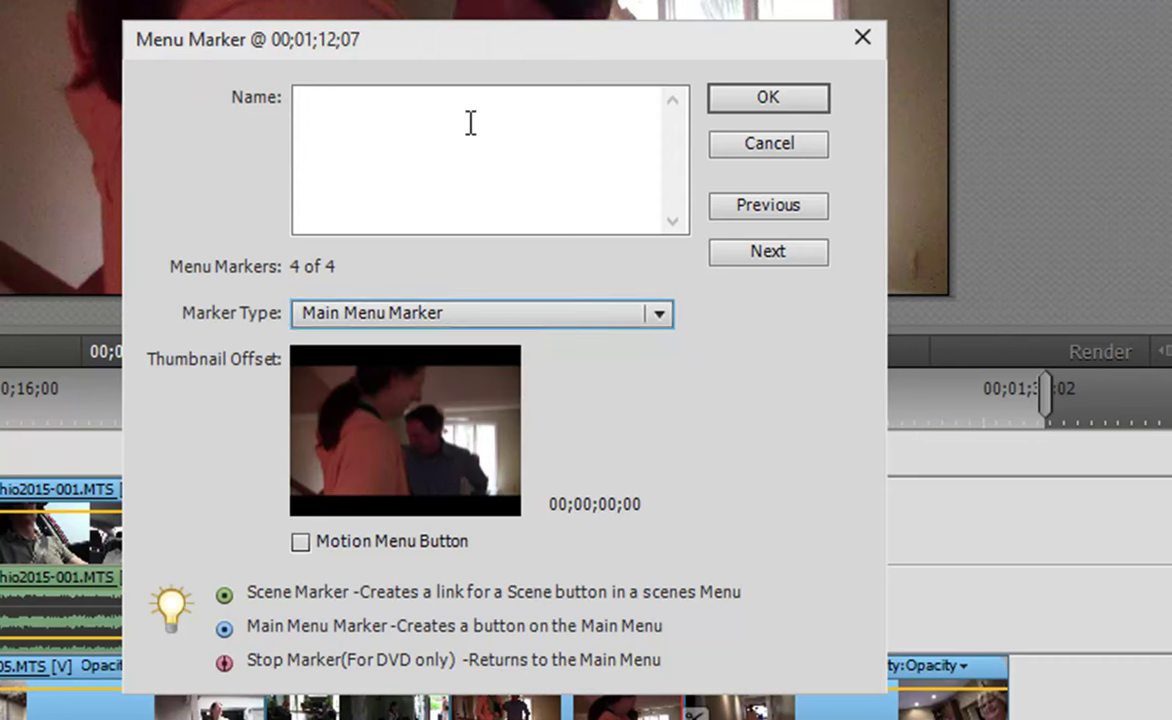
pyautogui.click(477, 112)
pyautogui.write('The House Tour')
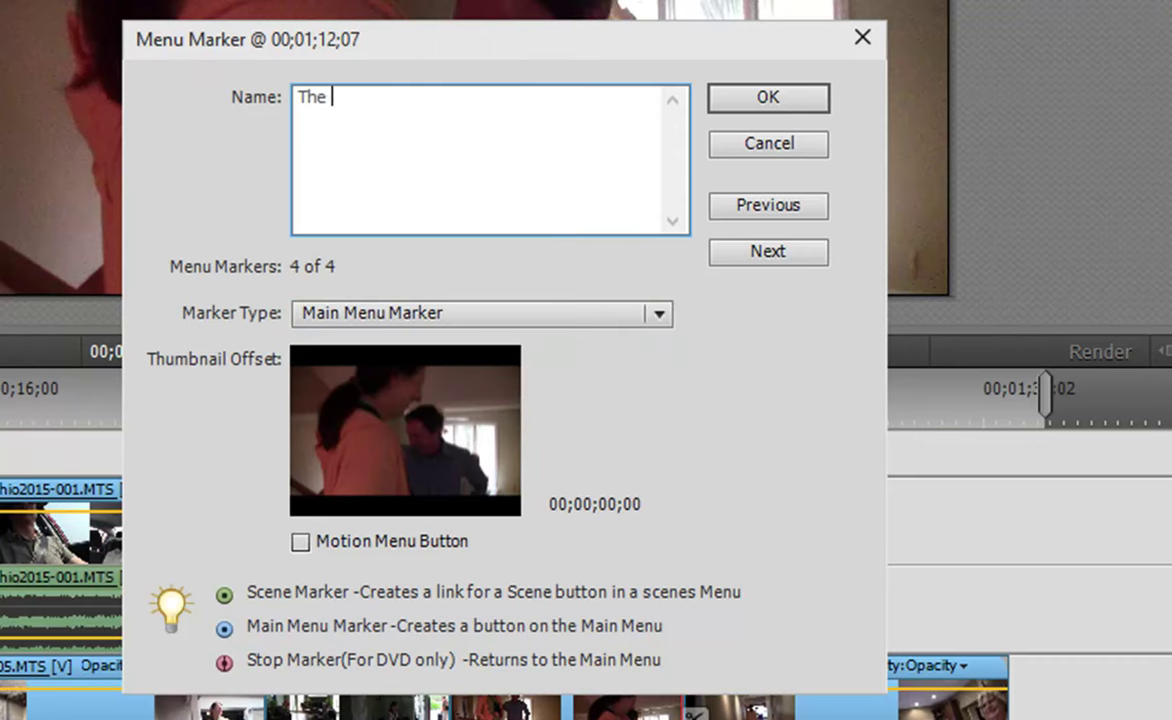
pyautogui.click(815, 97)
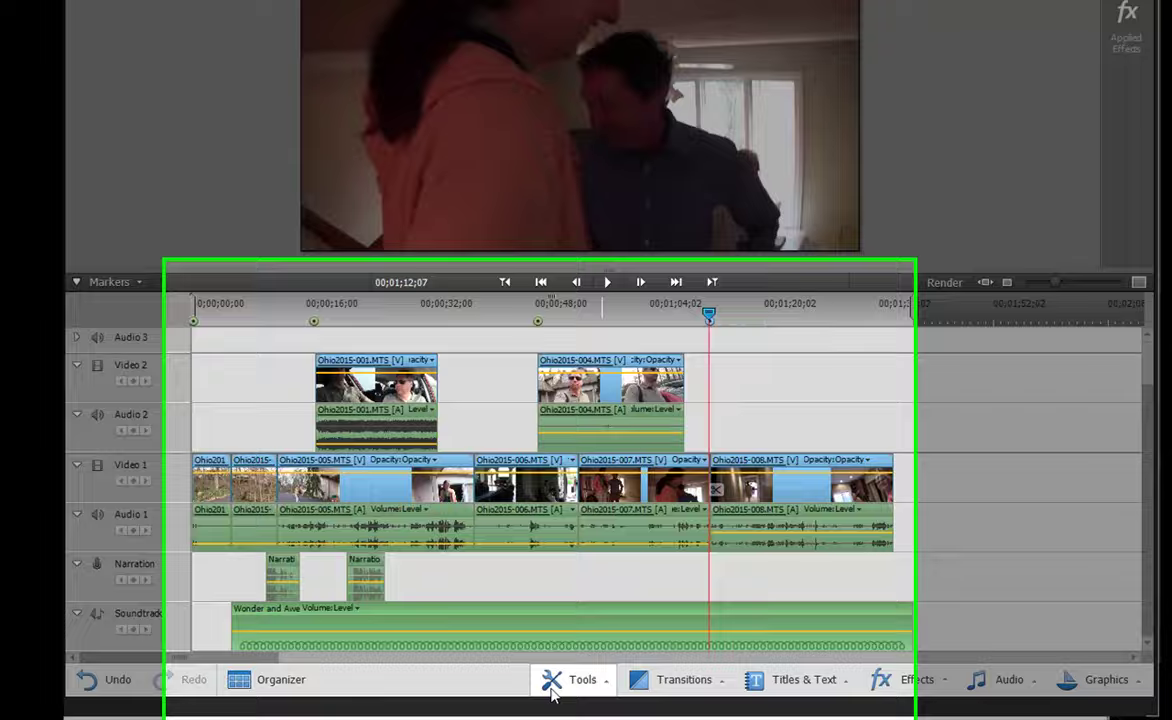
# Step: Build a movie menu from Tools > Movie Menu using the Fun theme
pyautogui.click(559, 690)
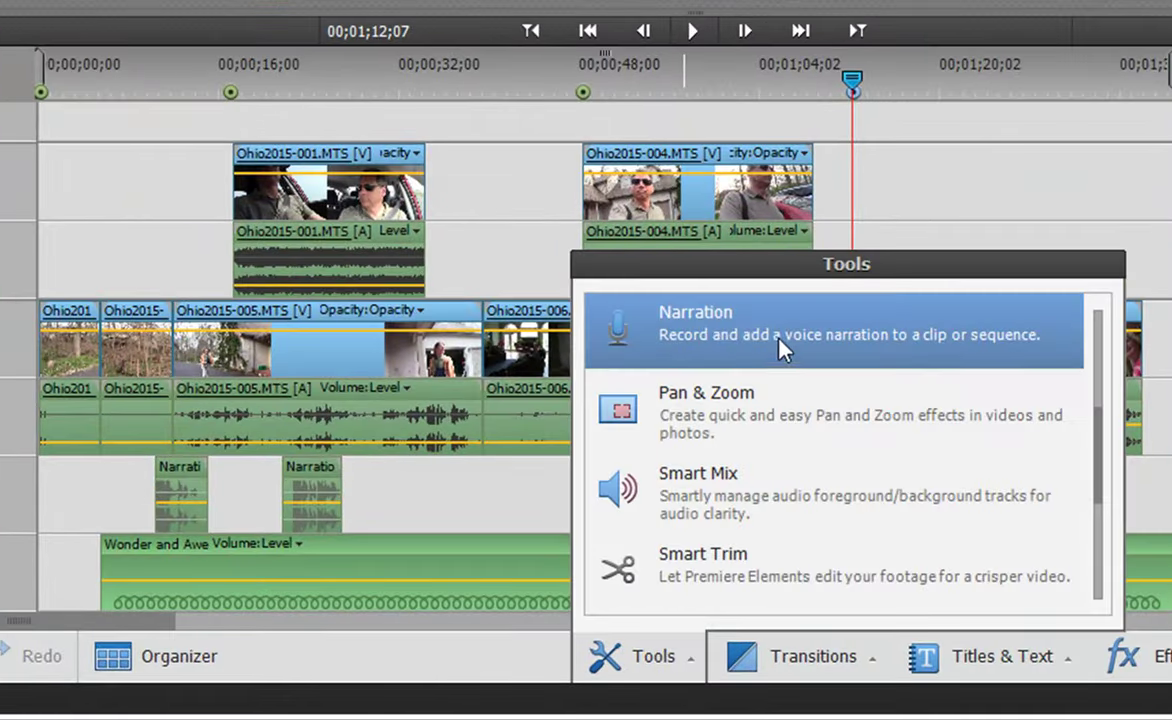
pyautogui.scroll(-3, 777, 360)
pyautogui.scroll(4, 840, 385)
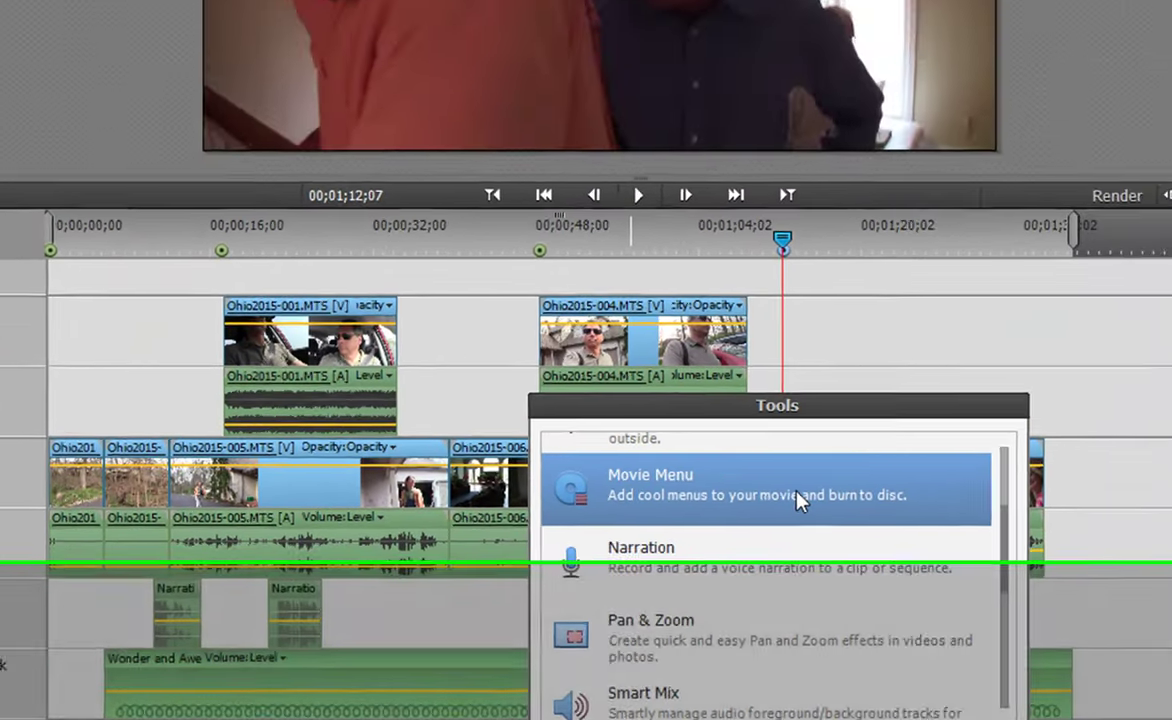
pyautogui.click(870, 368)
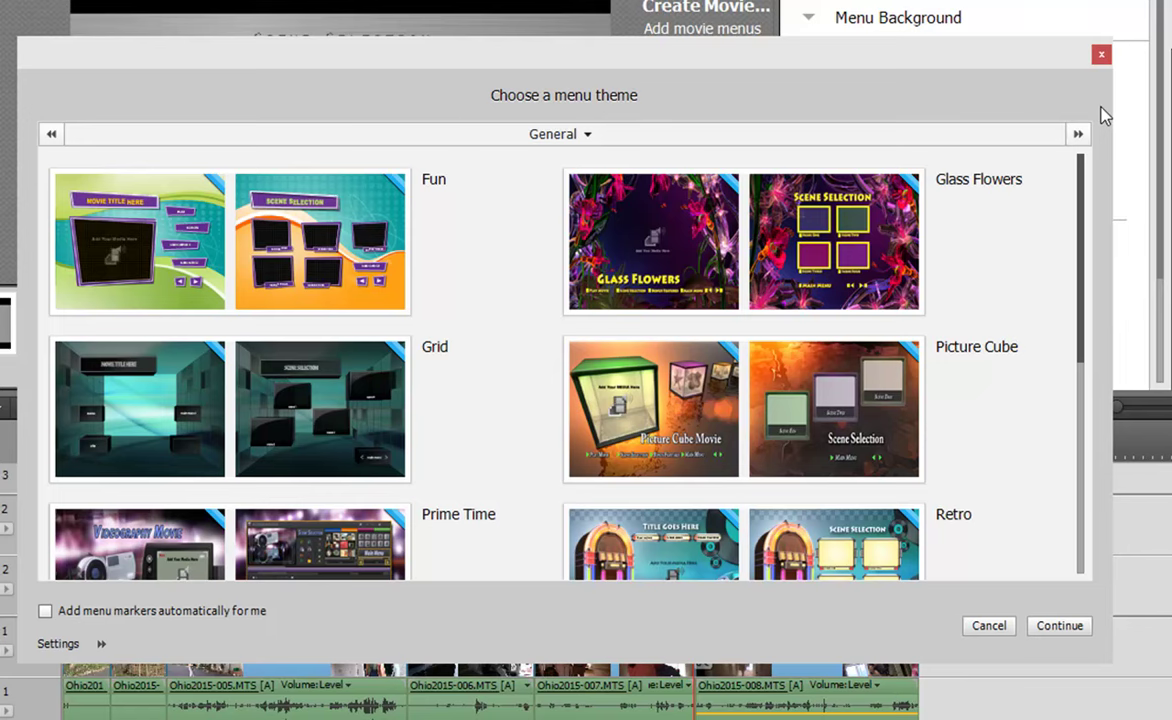
pyautogui.click(178, 265)
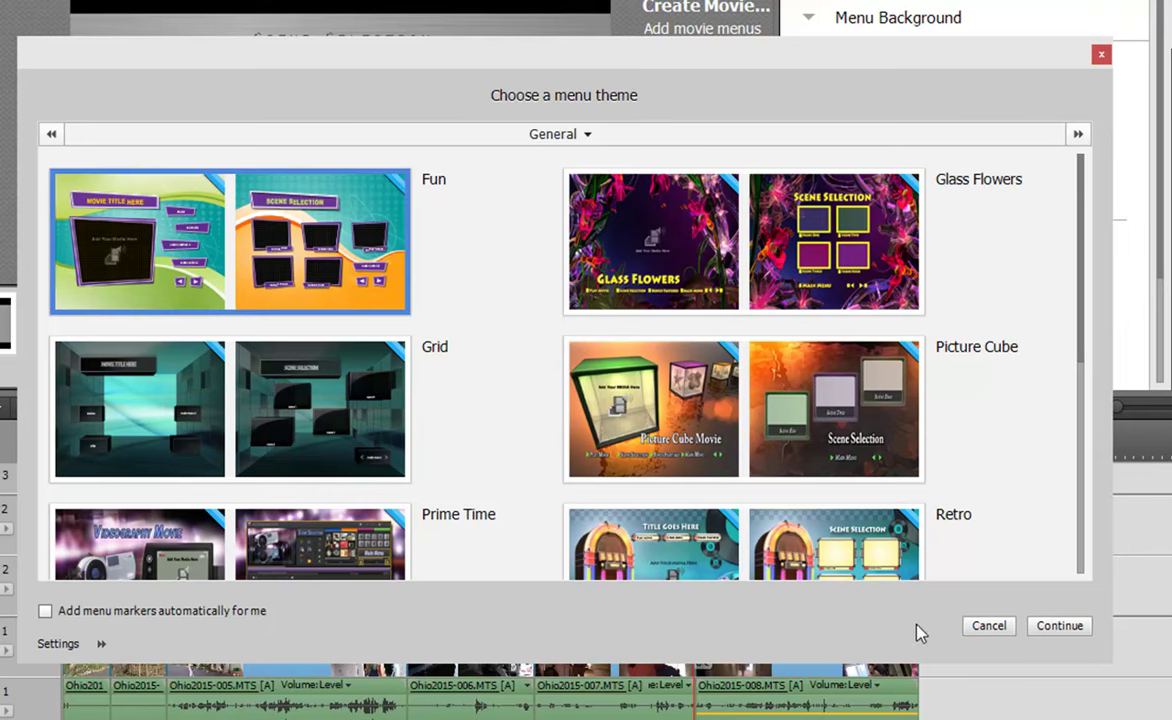
pyautogui.click(1056, 632)
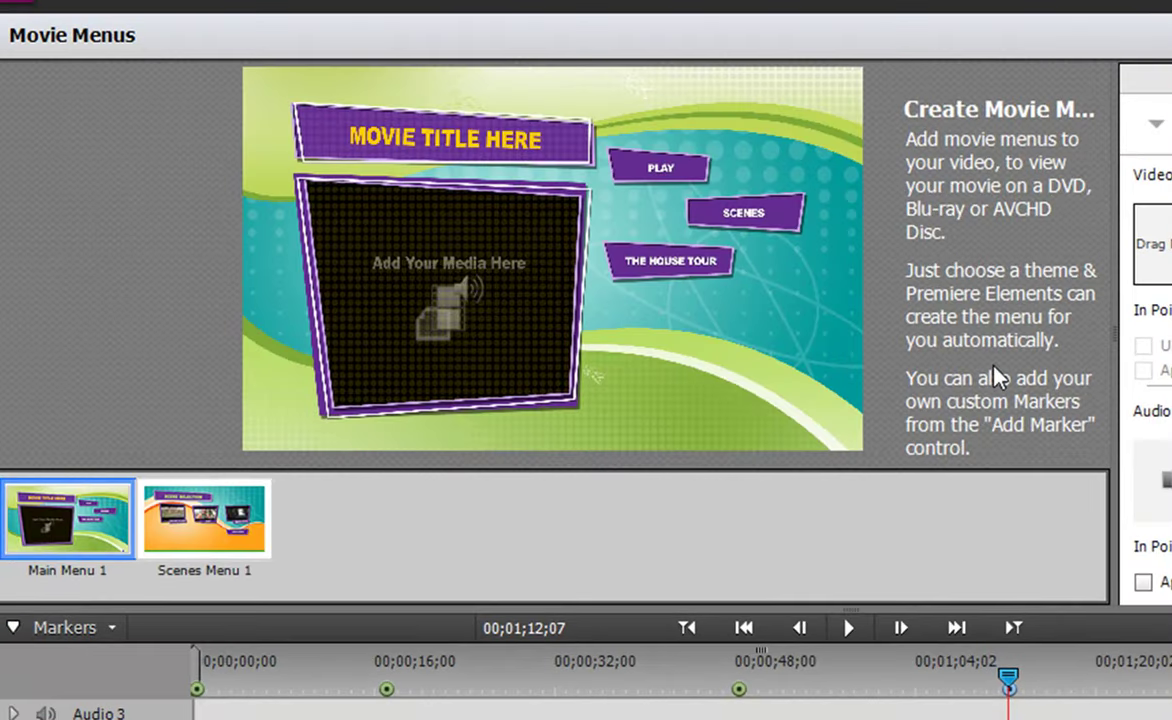
pyautogui.click(523, 147)
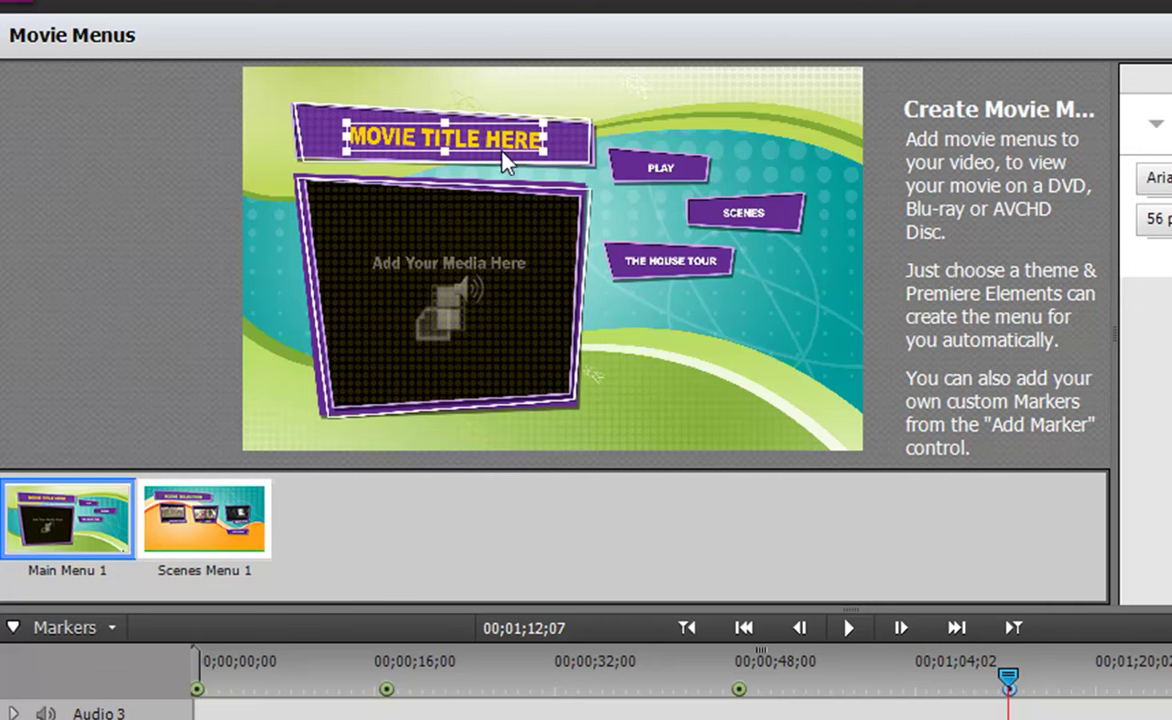
pyautogui.click(482, 300)
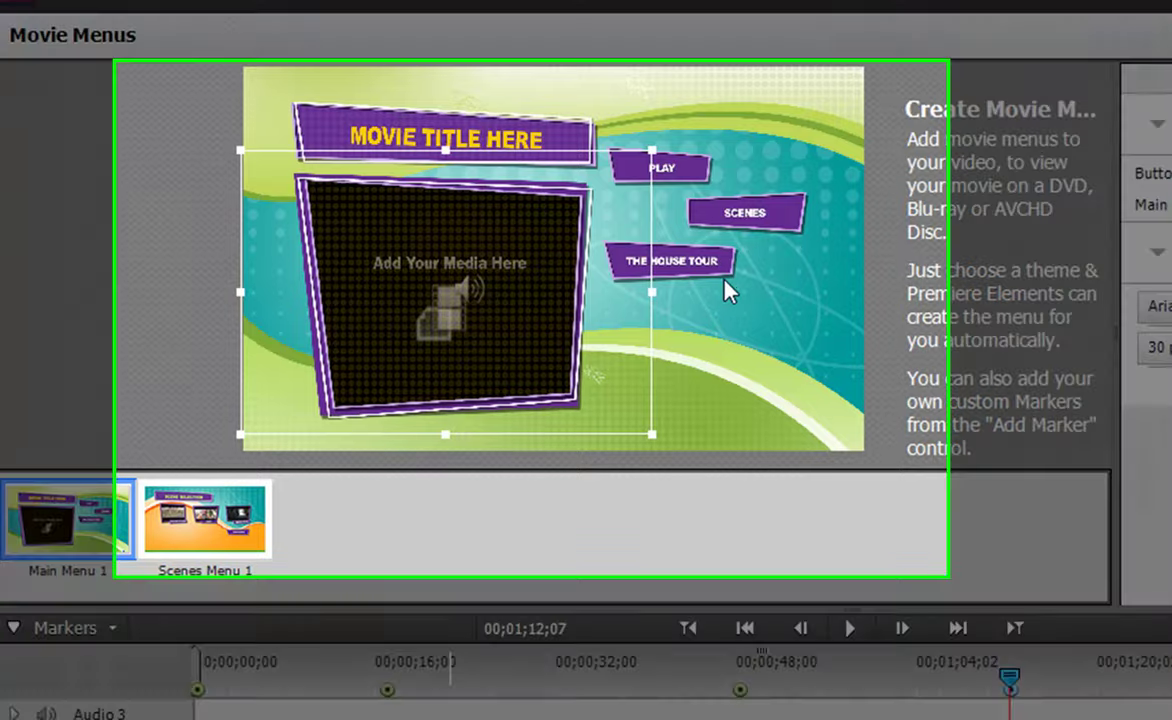
pyautogui.click(676, 272)
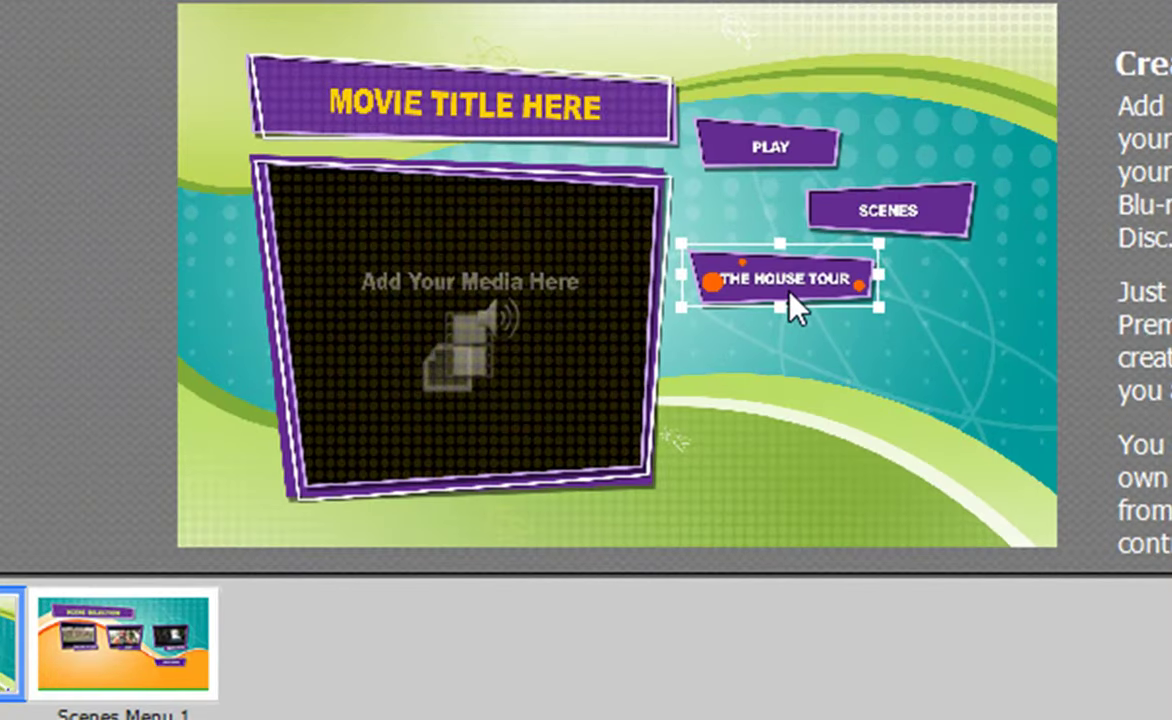
pyautogui.click(93, 668)
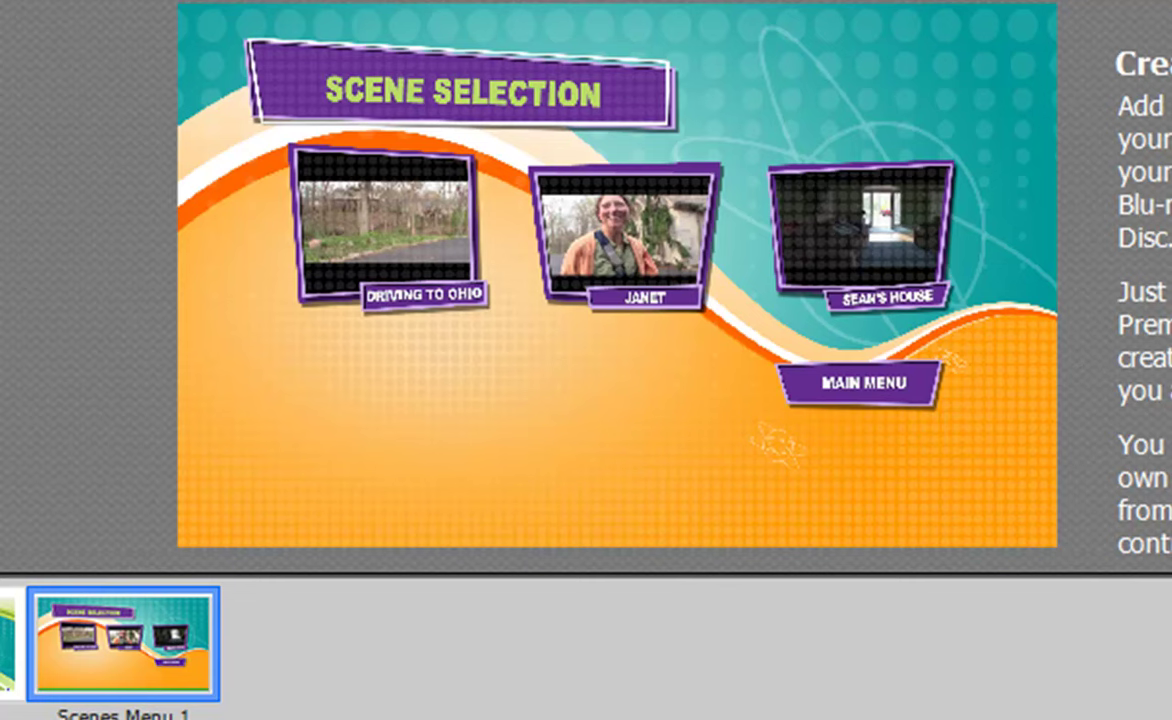
pyautogui.click(10, 640)
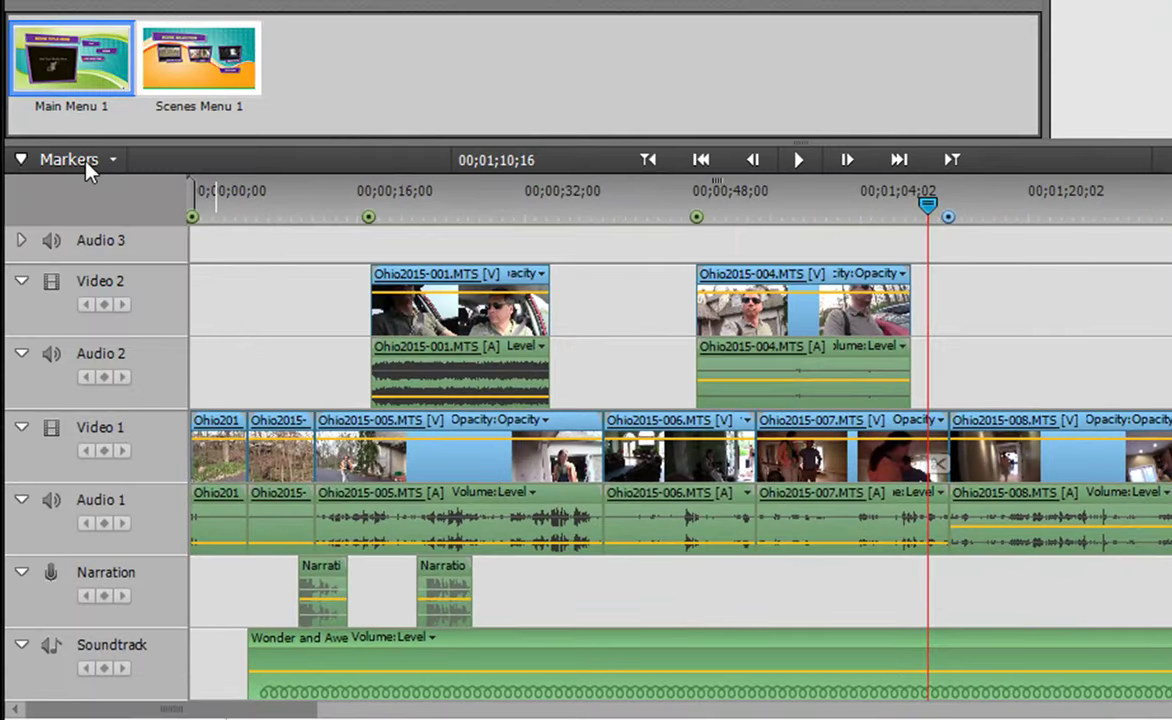
# Step: Set a Stop Marker at 00;01;10;16 from Markers > Menu Marker
pyautogui.click(88, 163)
pyautogui.moveTo(91, 188)
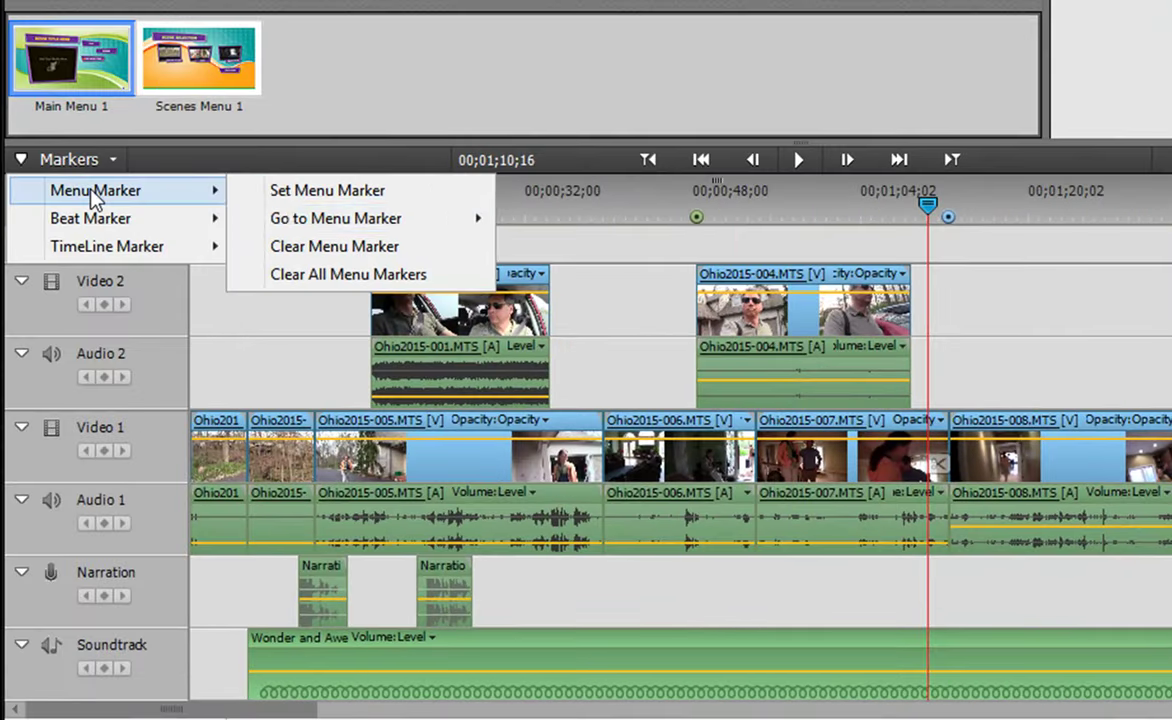
pyautogui.click(426, 192)
pyautogui.click(676, 142)
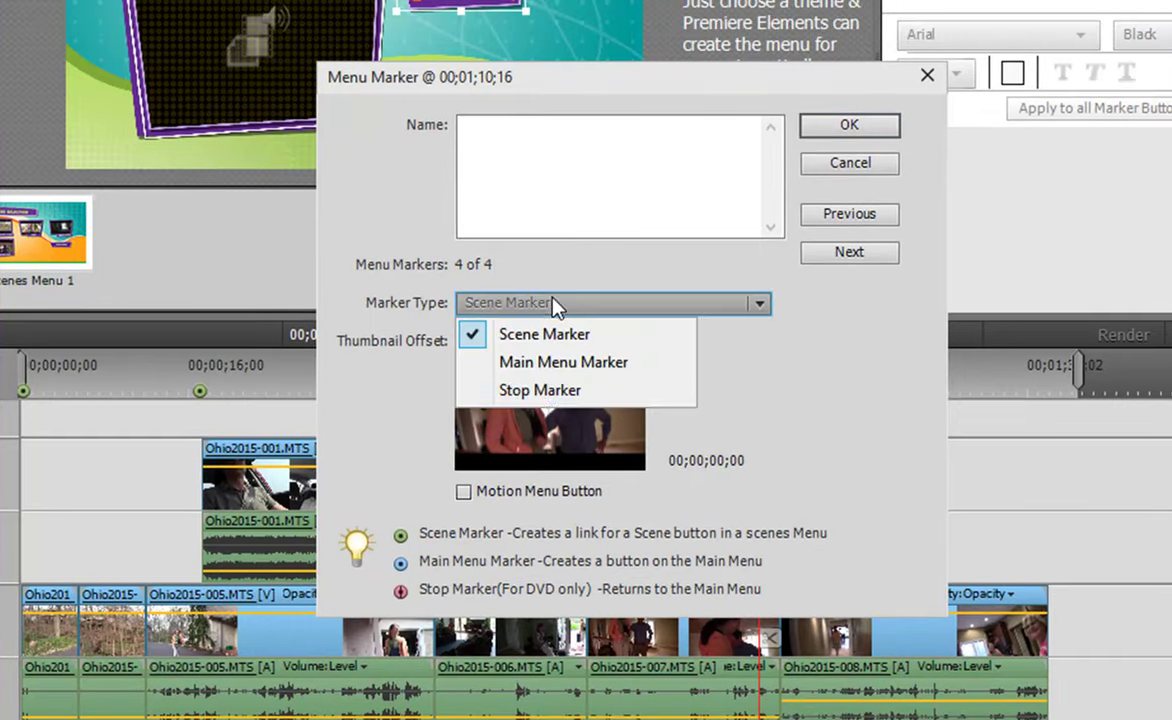
pyautogui.click(539, 392)
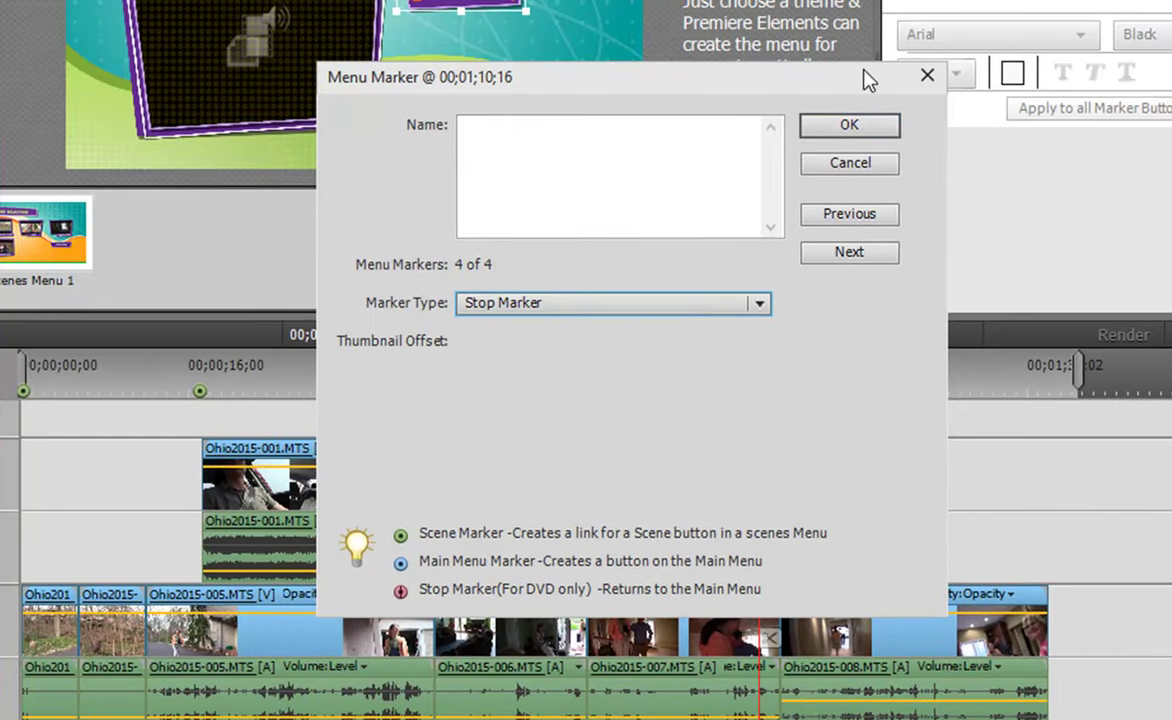
pyautogui.click(849, 126)
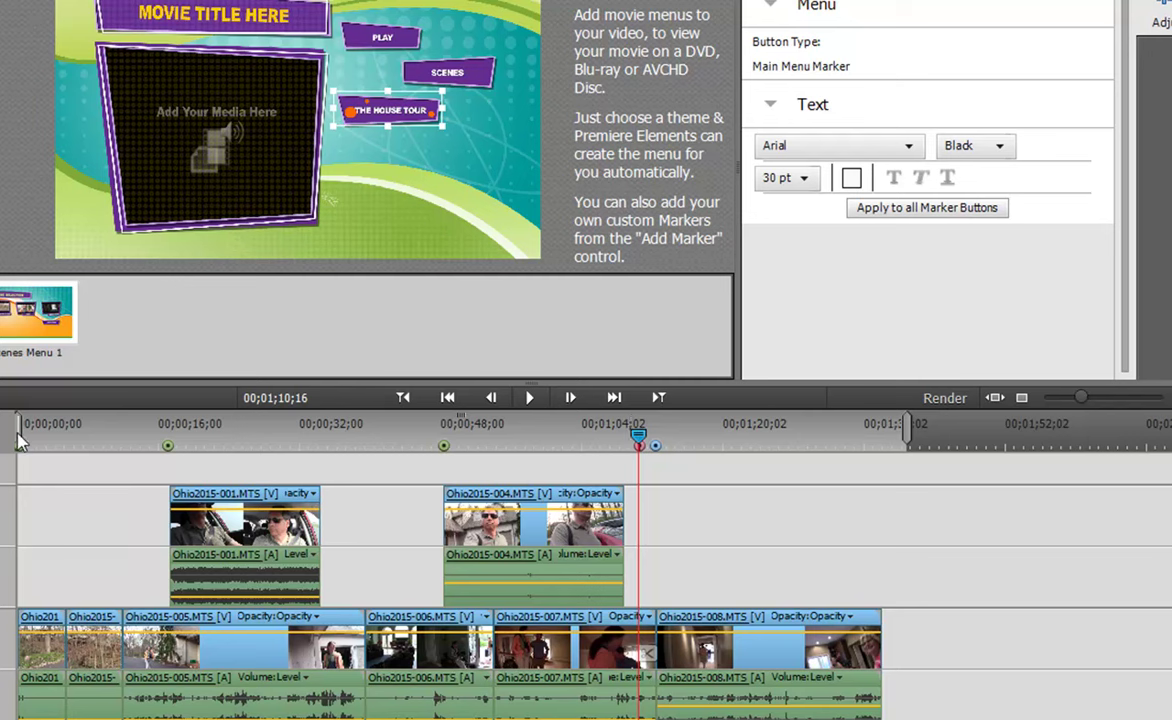
pyautogui.moveTo(20, 440)
pyautogui.moveTo(665, 448)
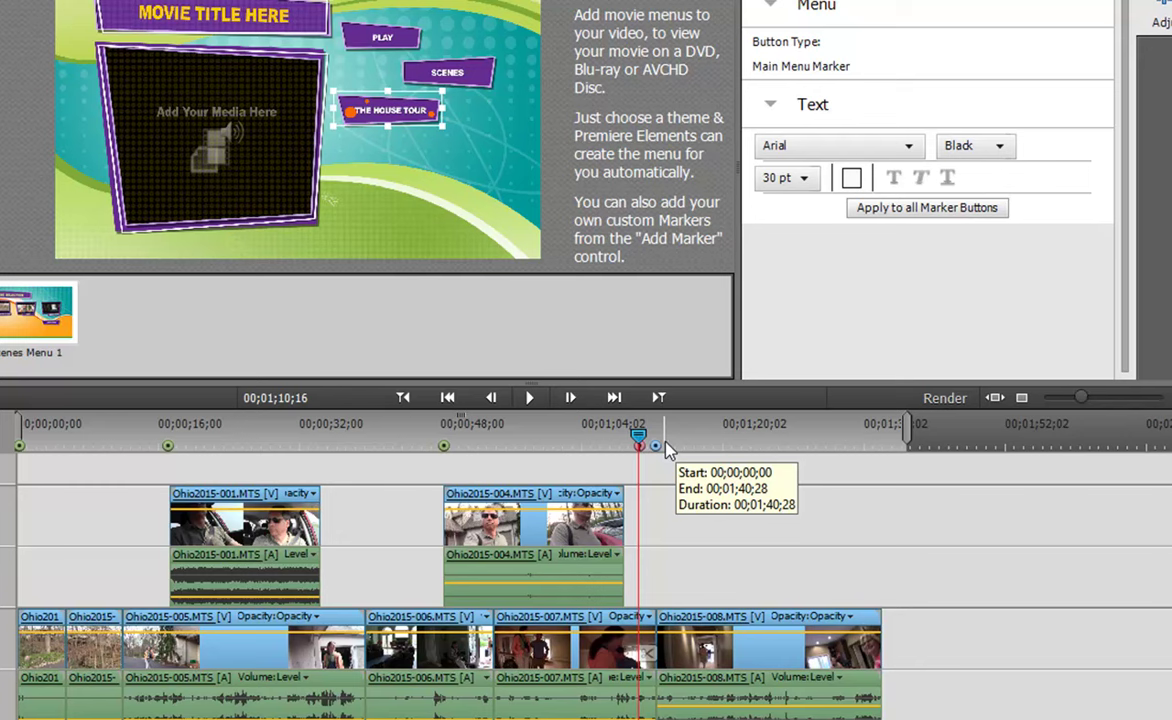